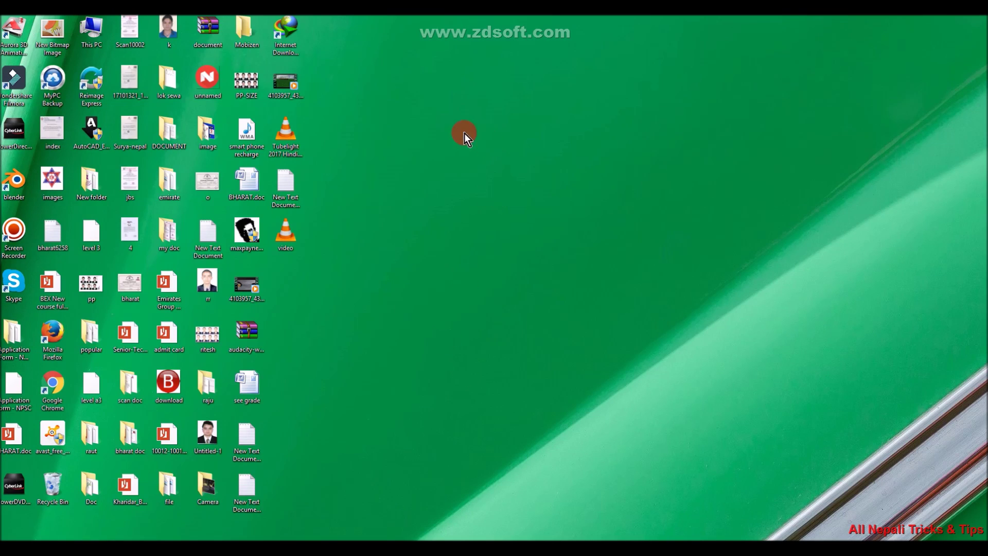
Refresh the desktop twice, then bring up the Chrome window showing the EPS Nepal homepage.
right_click(438, 104)
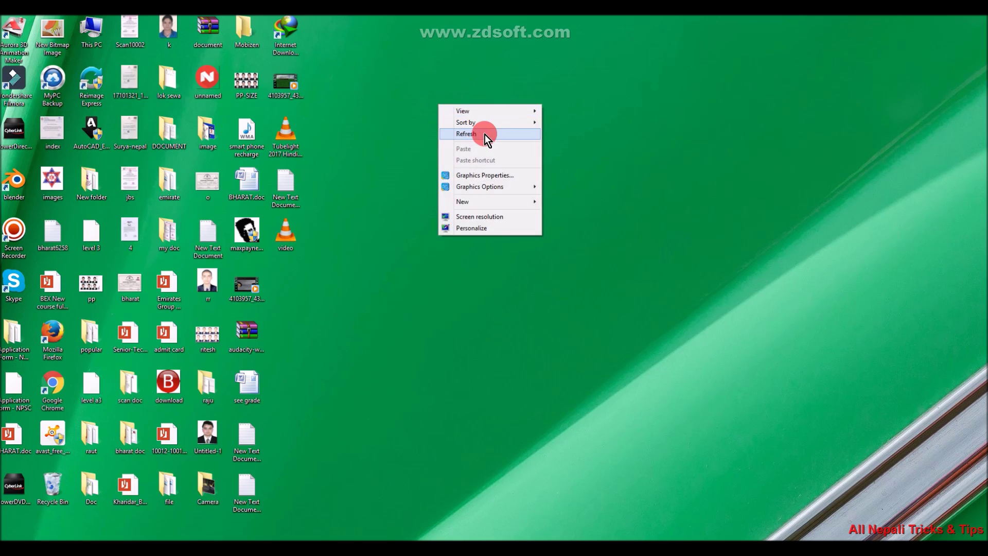
click(485, 135)
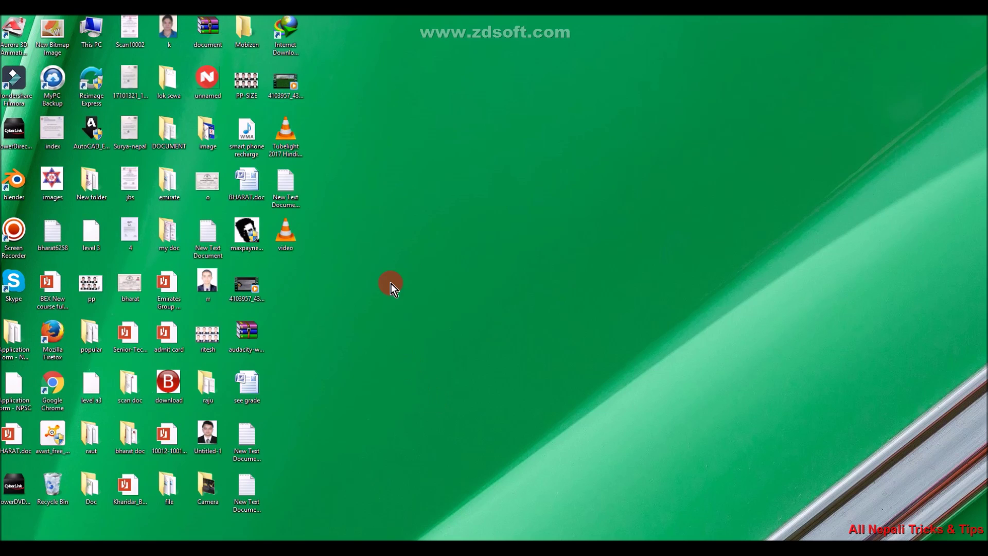
right_click(390, 269)
click(430, 296)
click(150, 539)
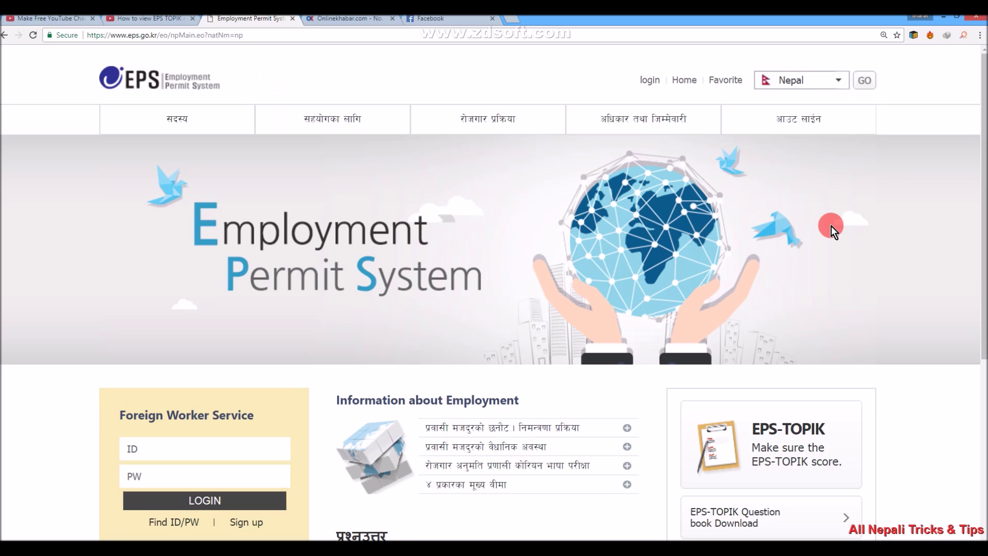
scroll(983, 138, down, 1)
scroll(983, 139, up, 1)
Open and close the Nepal country dropdown on the EPS homepage.
click(839, 90)
click(840, 84)
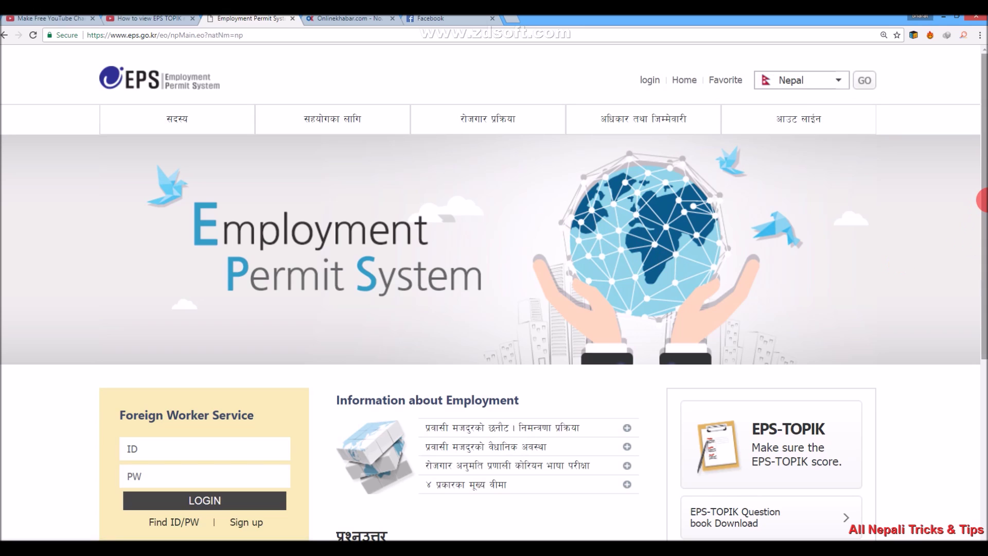
drag(982, 224, 982, 355)
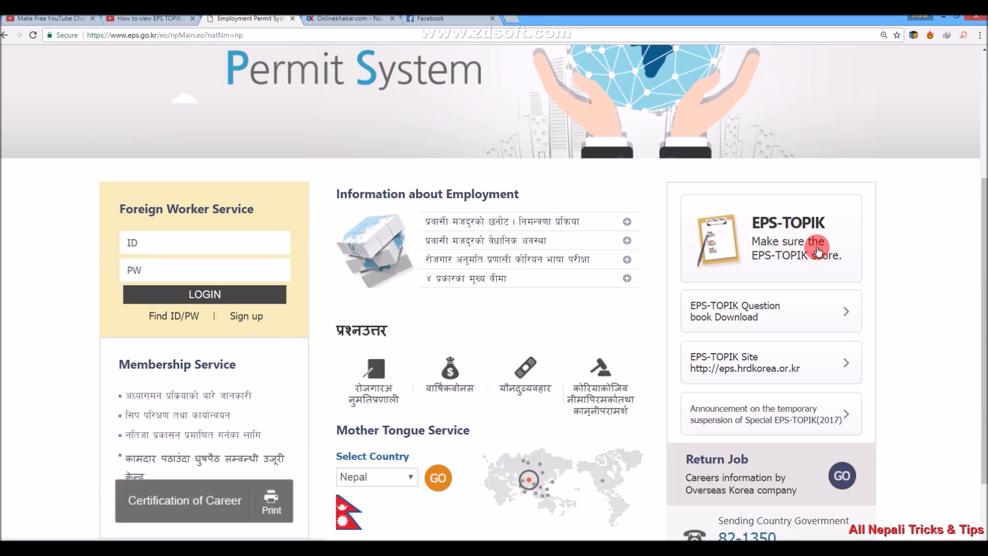
click(780, 251)
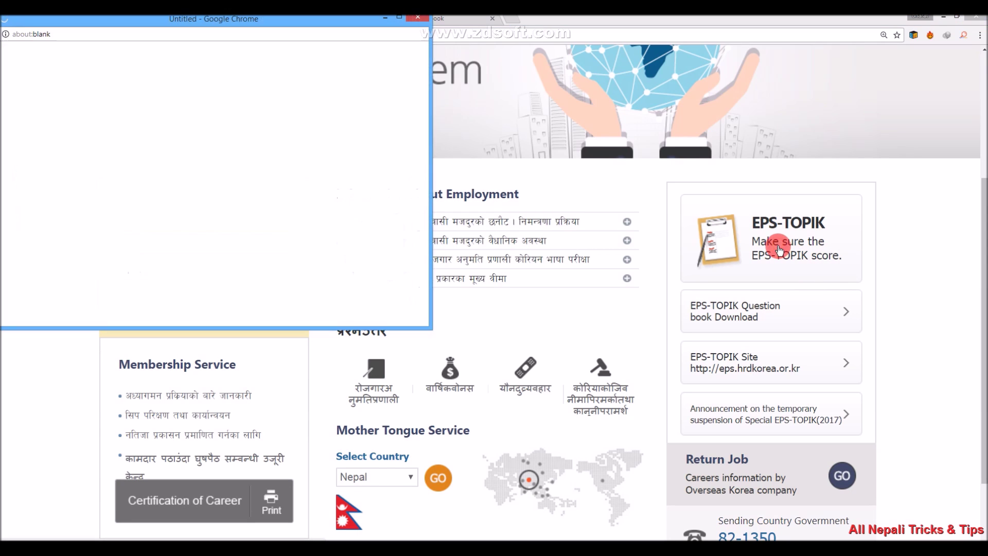
drag(262, 15, 347, 44)
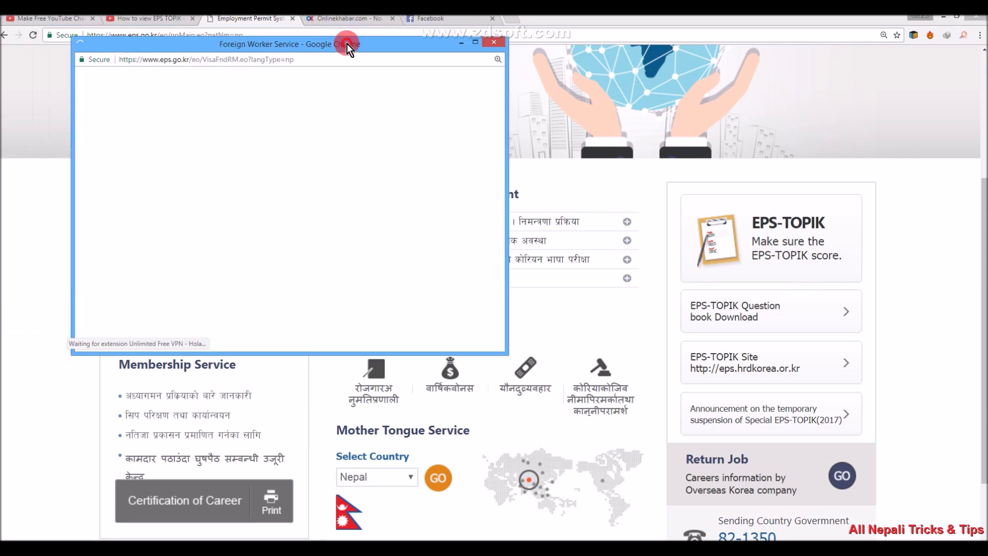
double_click(352, 45)
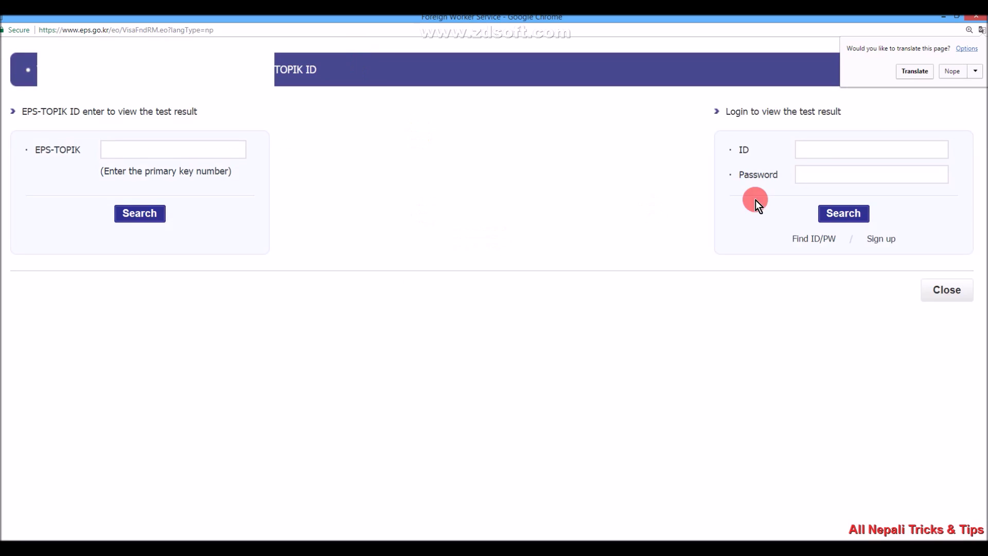
click(914, 73)
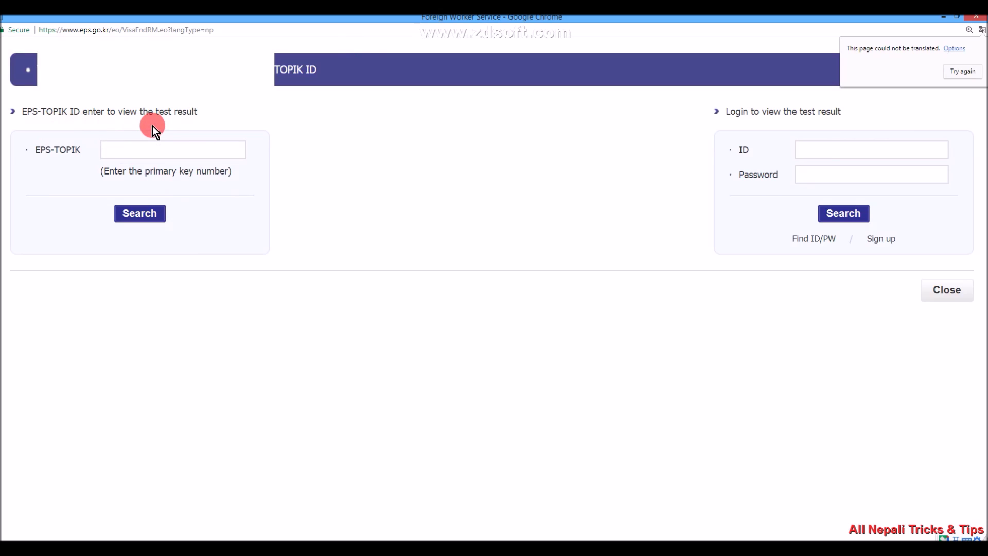
click(202, 150)
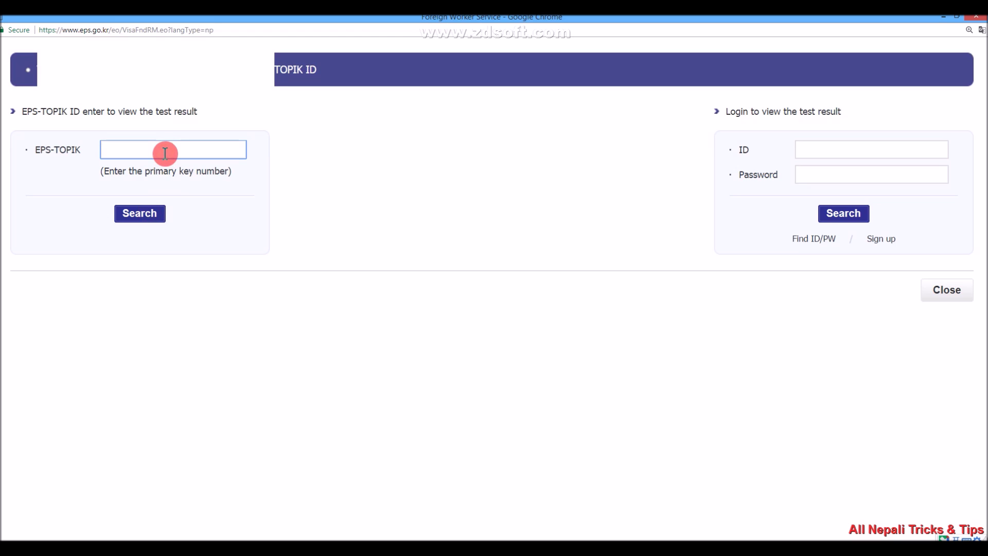
text(343)
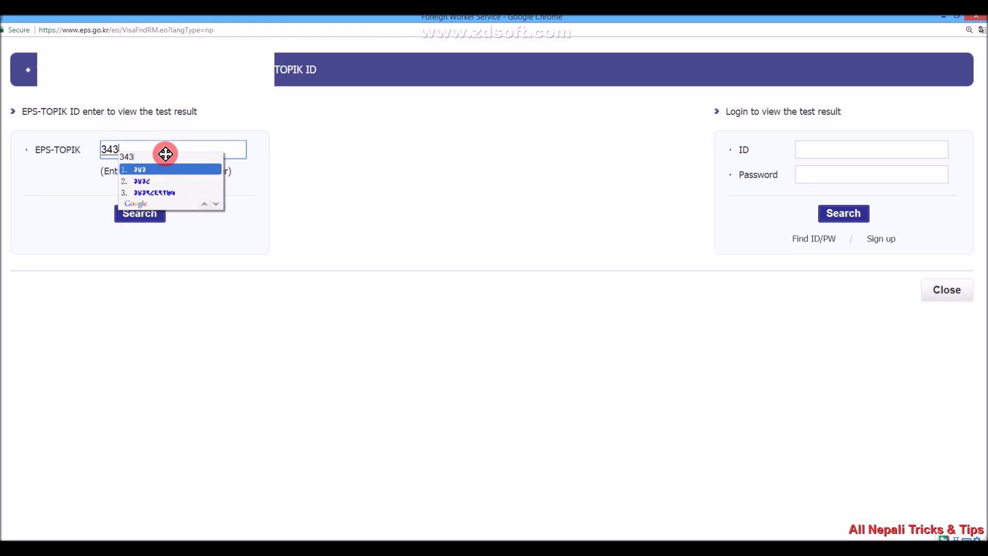
text(4343434)
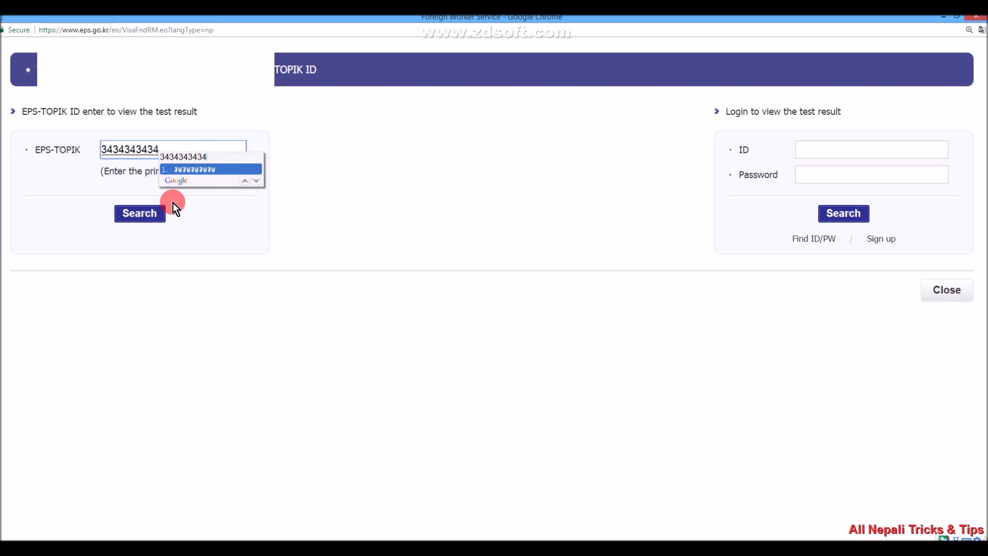
key(BackSpace)
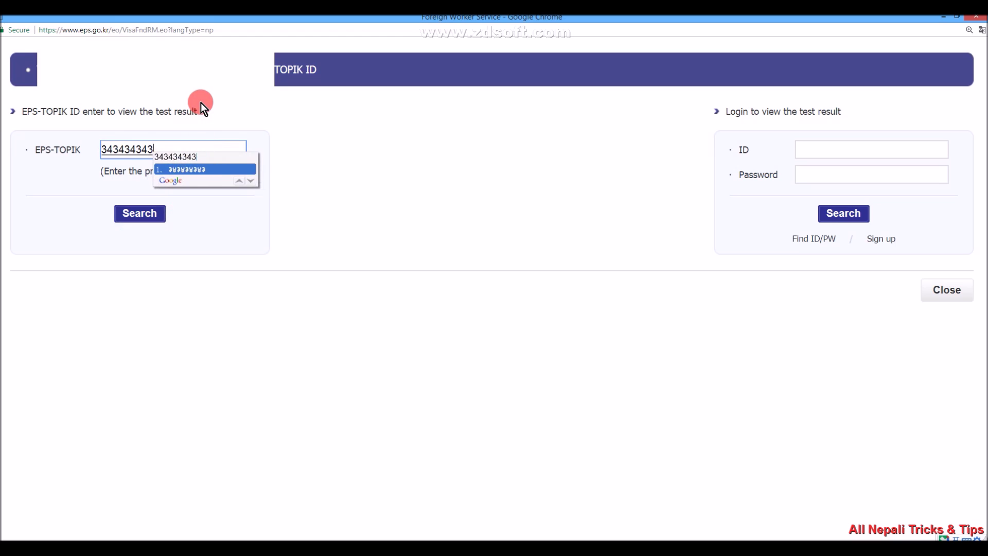
key(BackSpace)
key(BackSpace)
key(BackSpace)
key(BackSpace)
key(BackSpace)
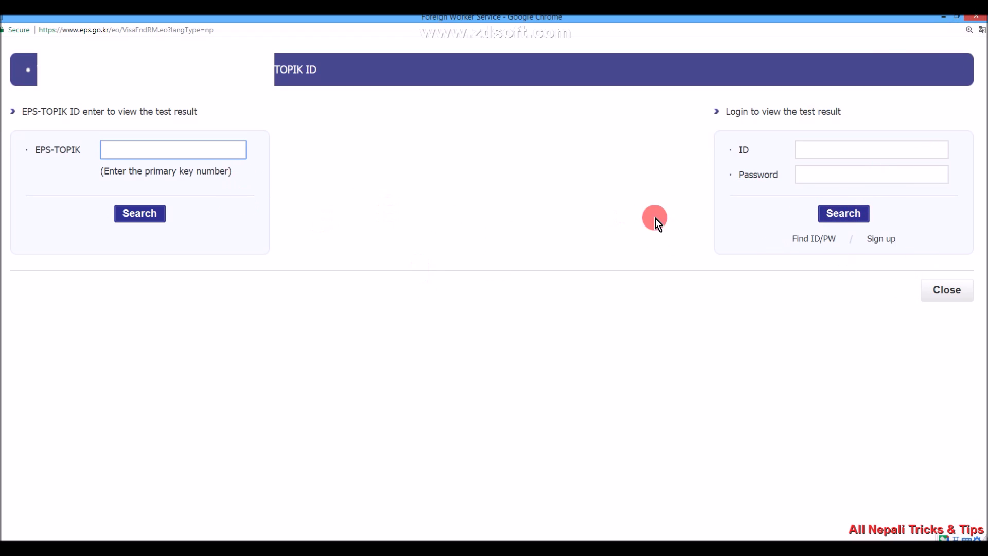
click(949, 20)
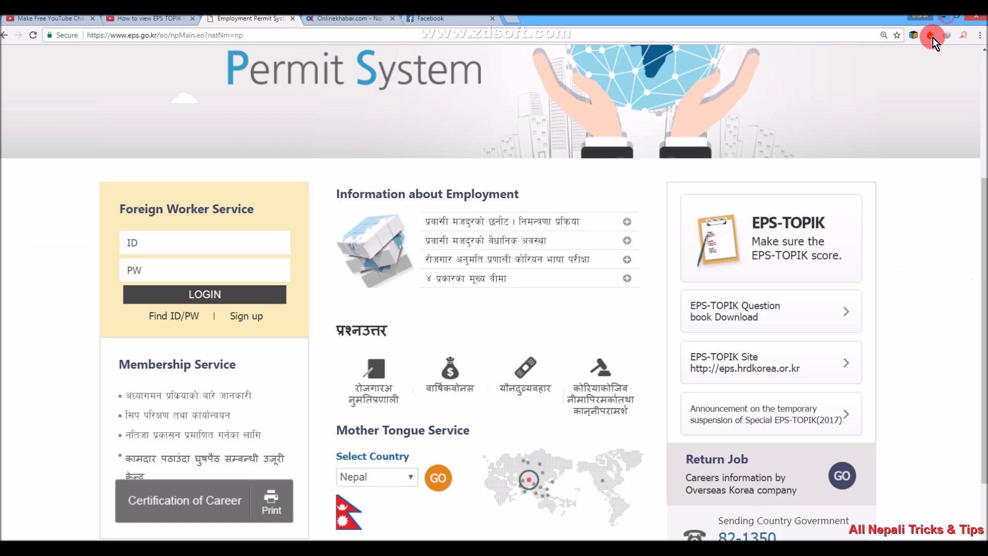
Start member sign-up and continue with date-of-birth and passport number verification.
click(243, 318)
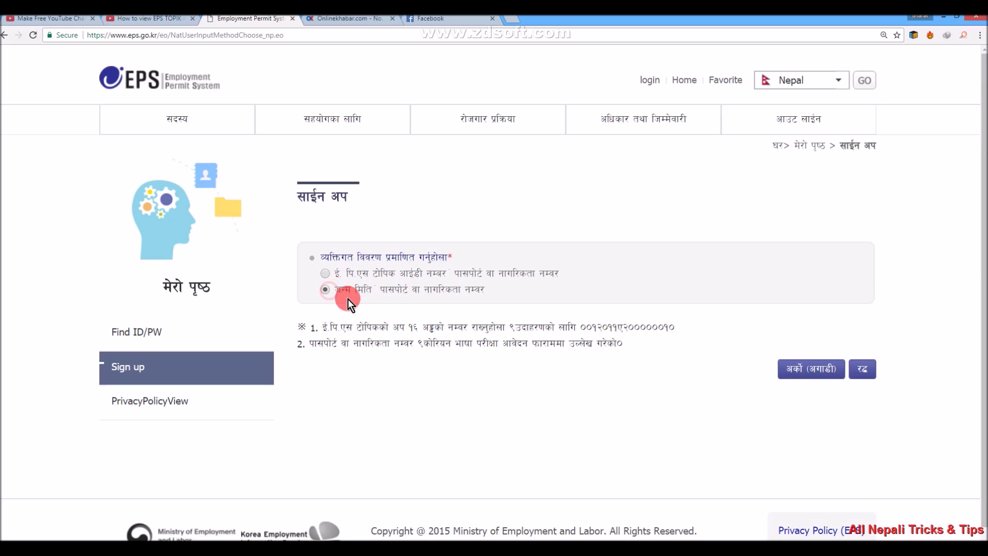
click(818, 380)
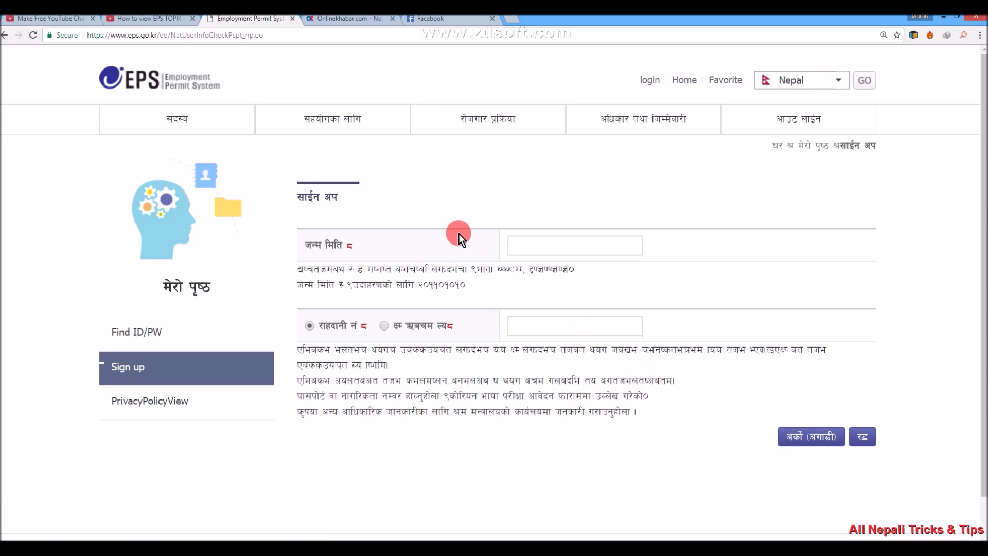
Clear the Nepali-digit birth year and switch the input language to English (US).
click(527, 246)
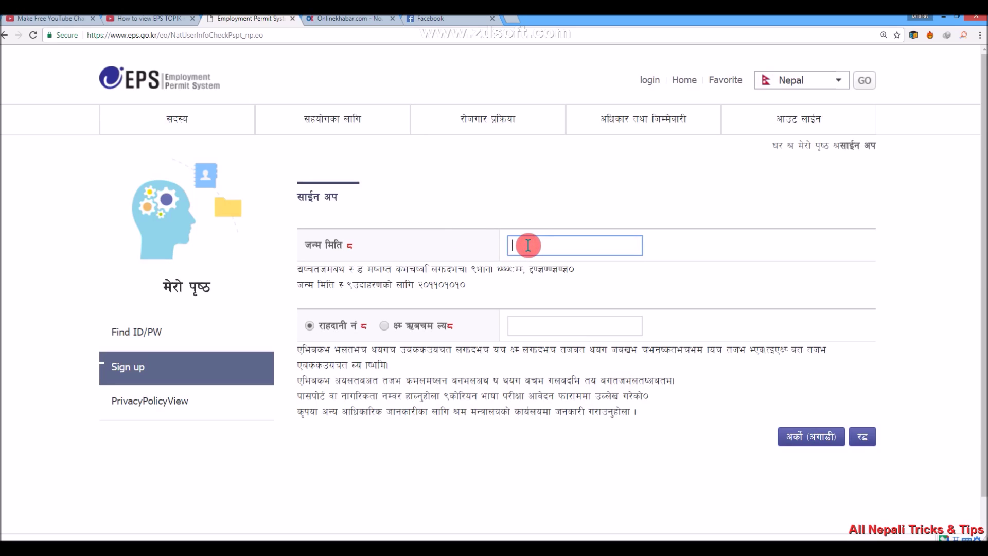
text(1)
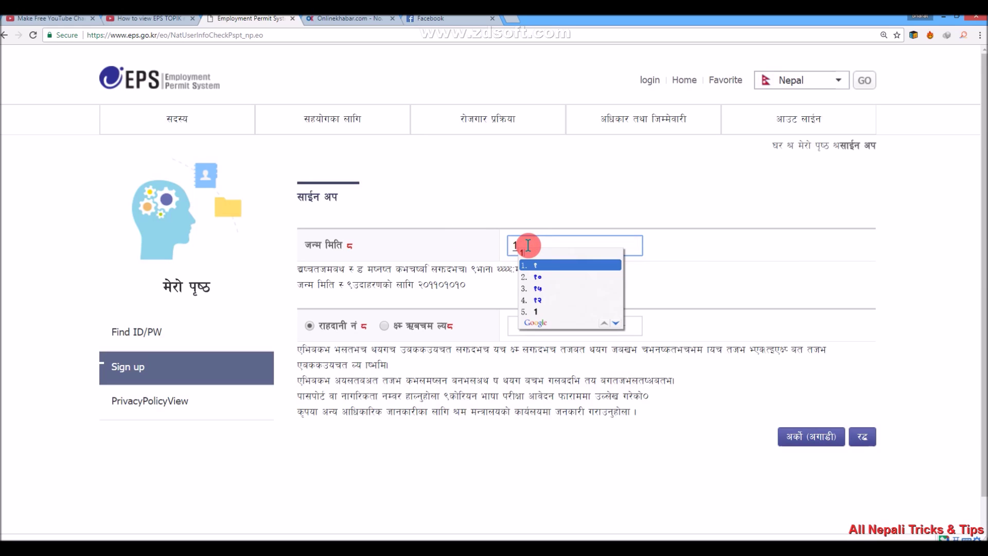
text(989)
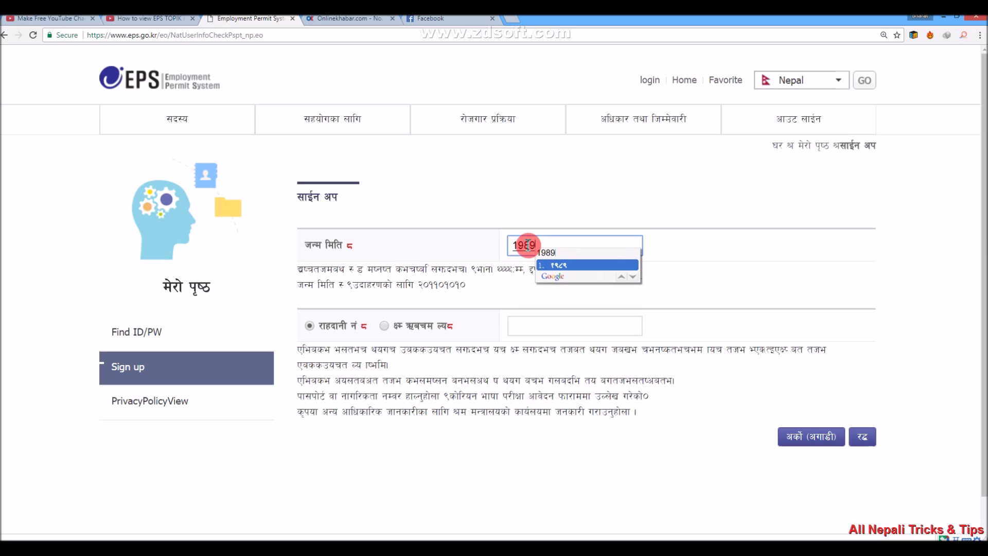
key(BackSpace)
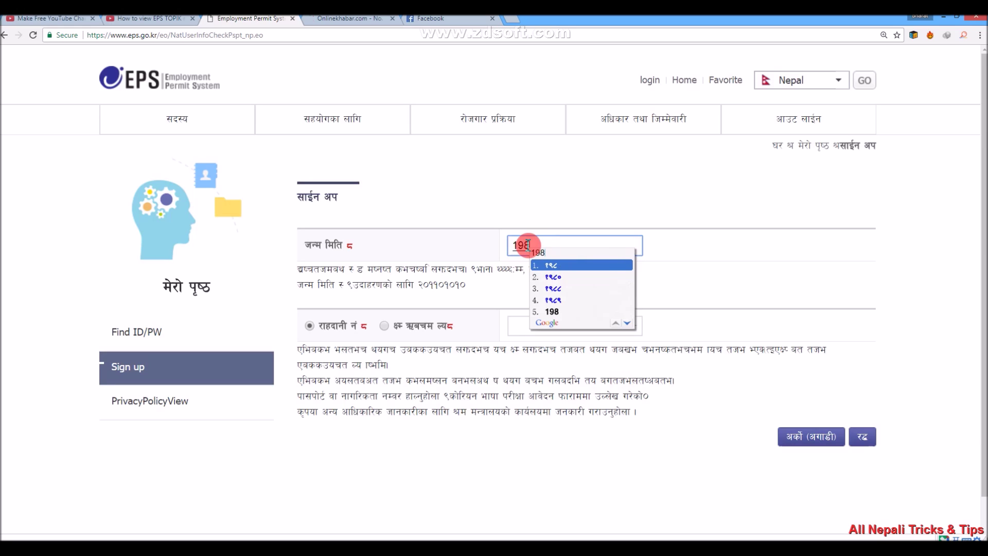
key(BackSpace)
key(BackSpace)
key(BackSpace)
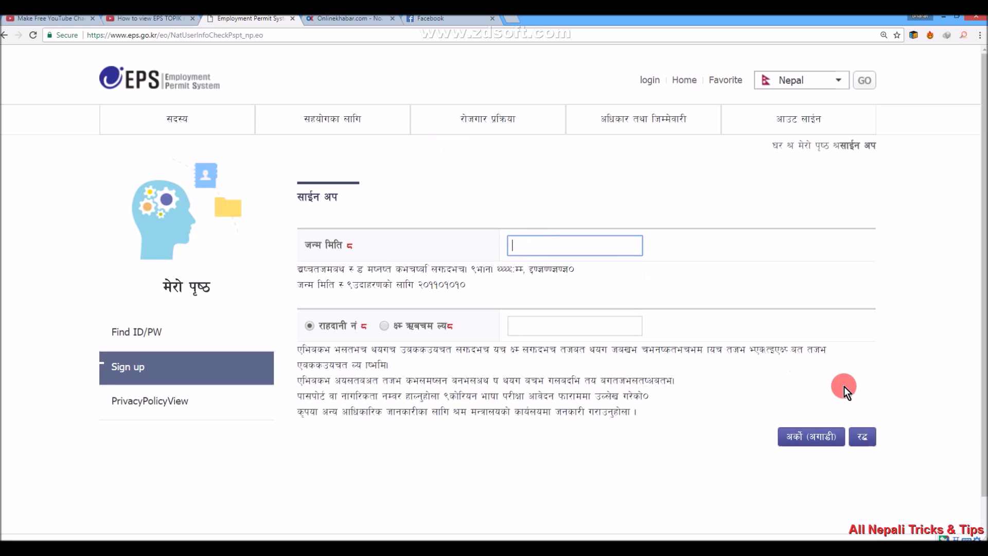
click(943, 544)
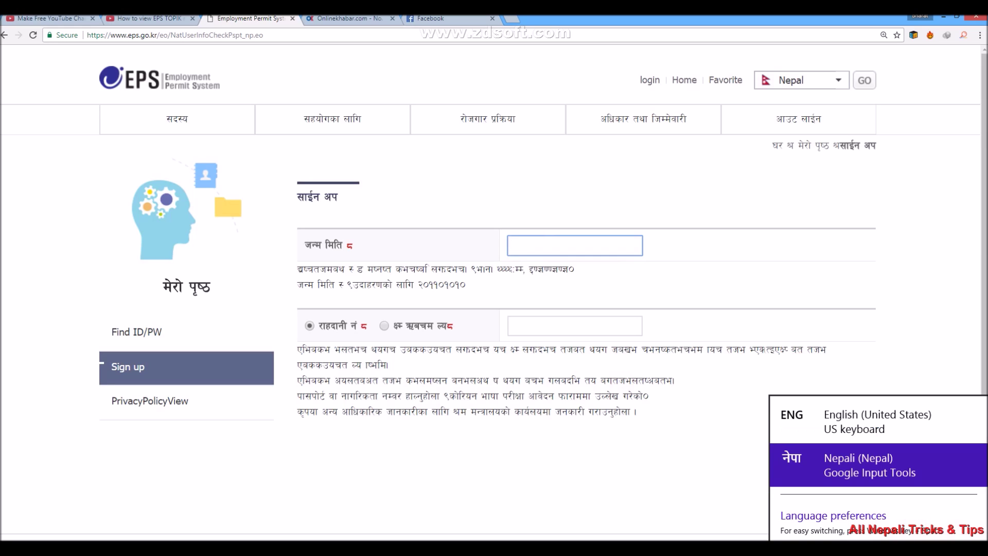
click(876, 428)
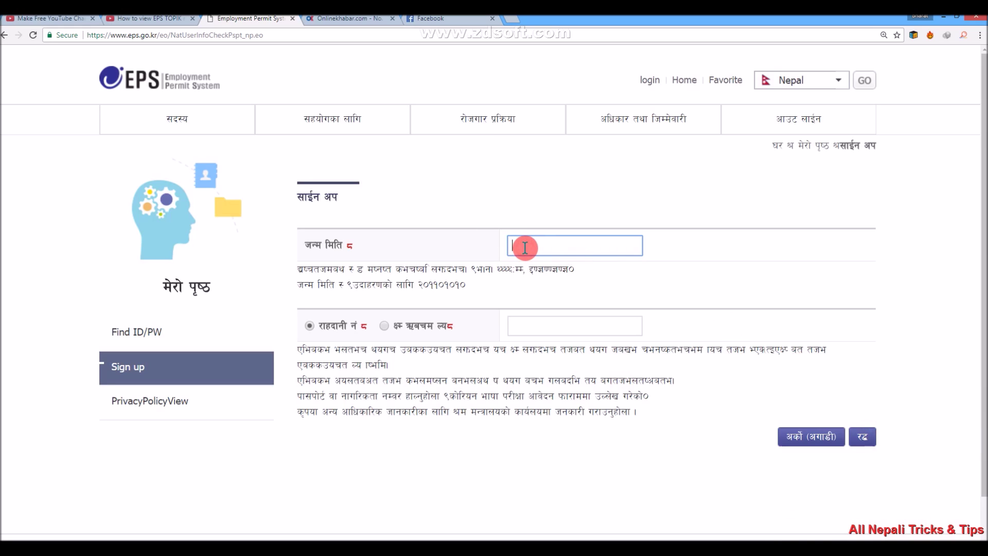
text(1)
text(9)
text(39)
text(/)
text(0)
text(3)
Trim the date of birth entry to 1989 and move to the passport number field.
key(BackSpace)
text(4)
text(/)
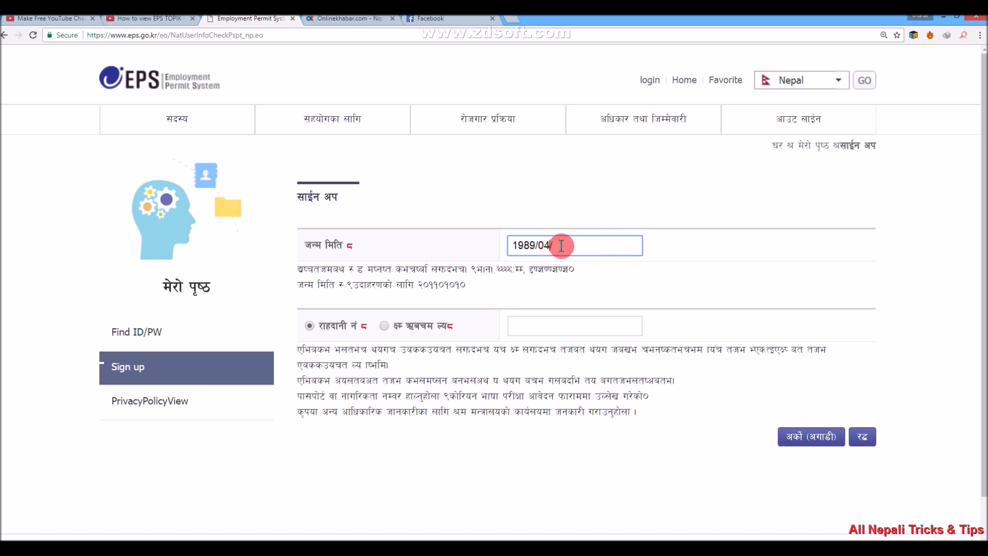
click(569, 246)
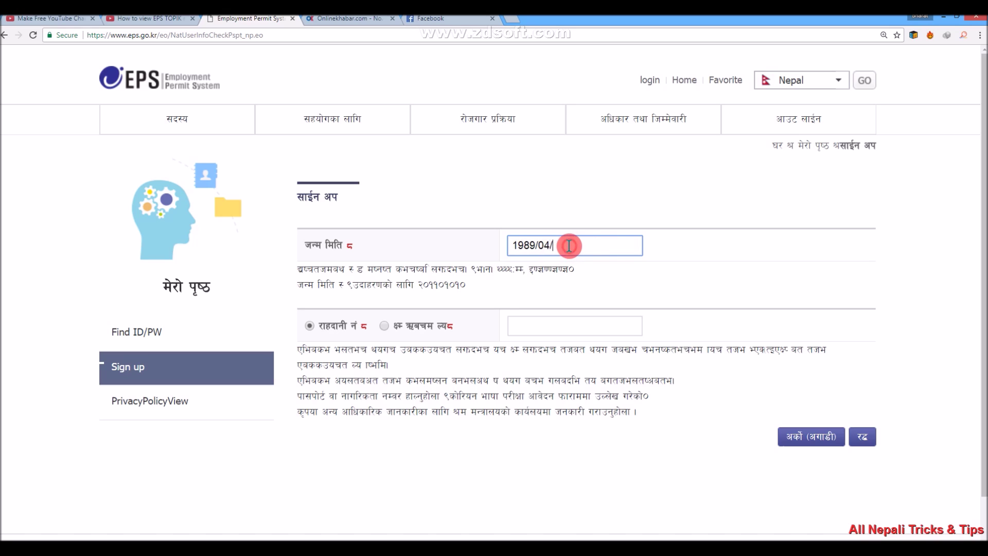
key(BackSpace)
key(BackSpace)
key(BackSpace)
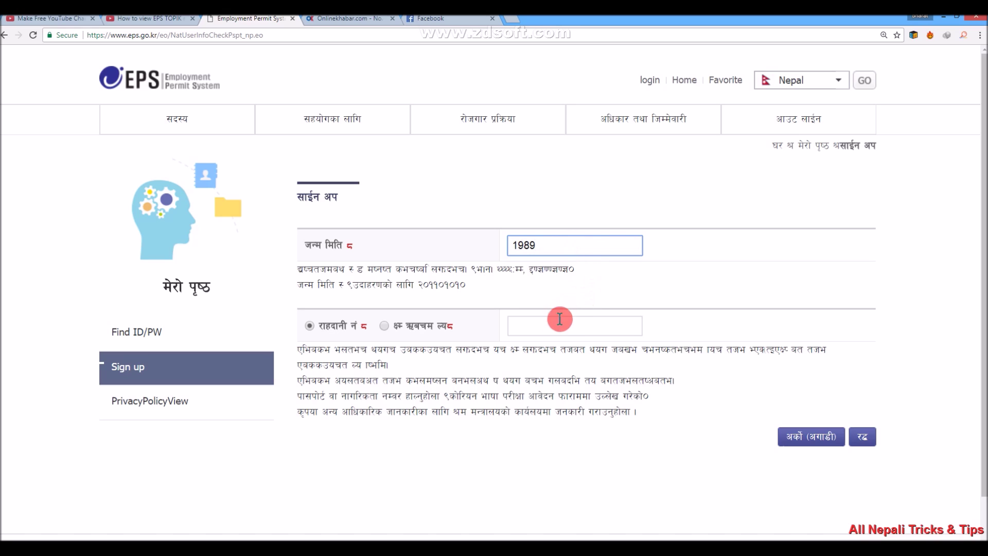
click(558, 324)
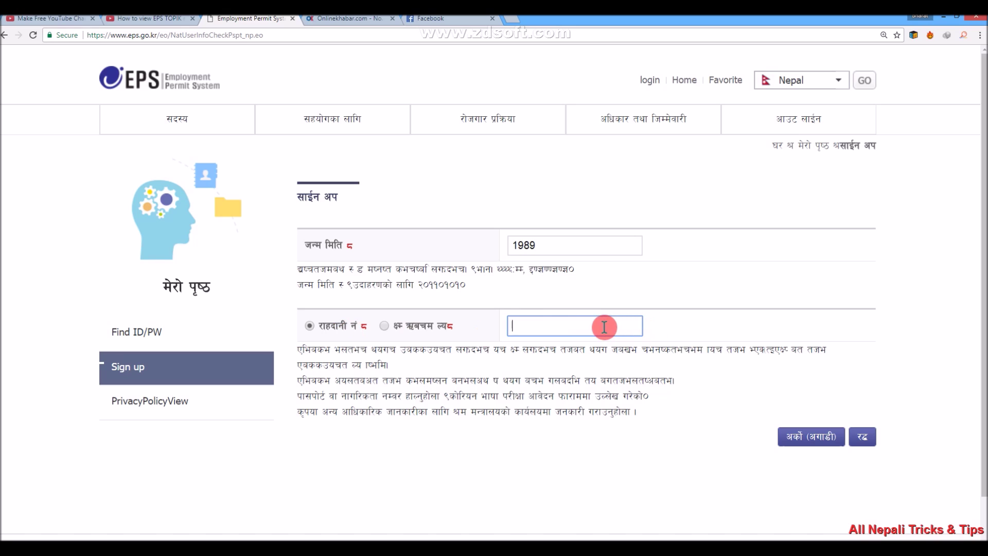
click(396, 329)
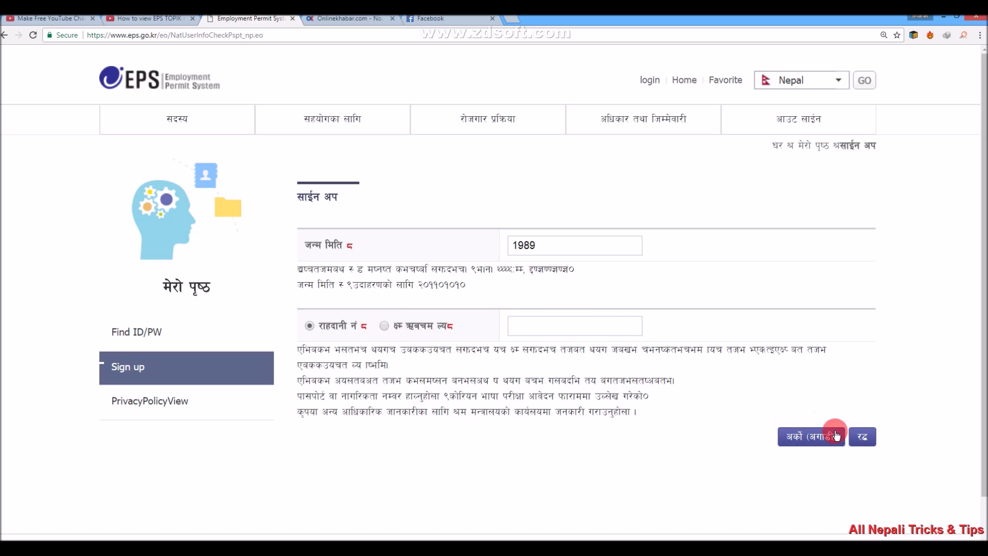
Dismiss the passport alert, view and close the EPS-TOPIK popup, then minimize Chrome.
click(817, 443)
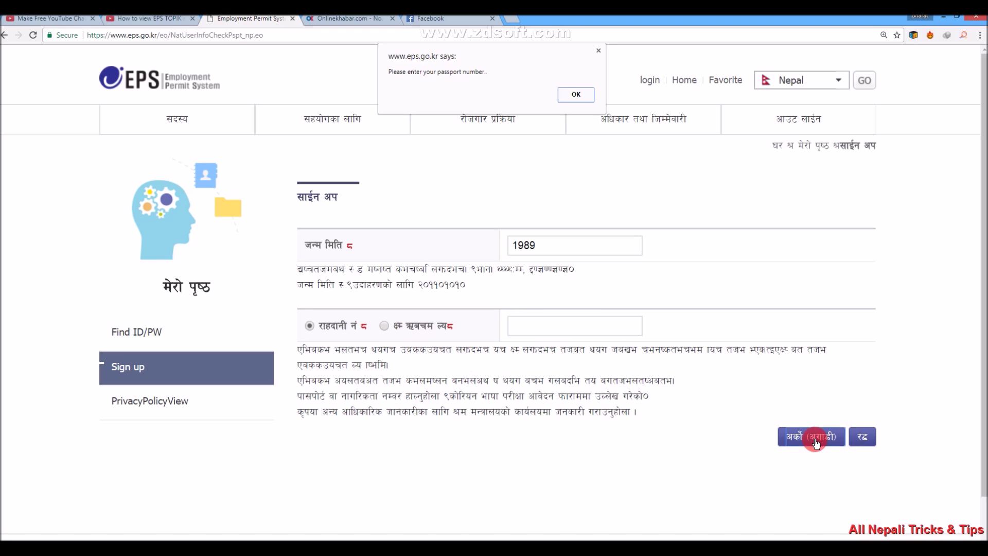
click(576, 94)
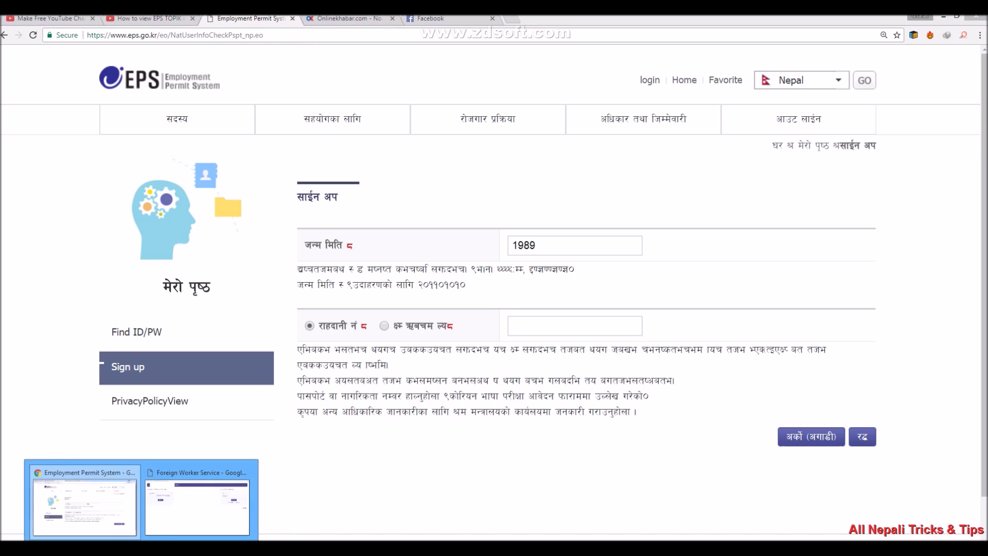
click(200, 499)
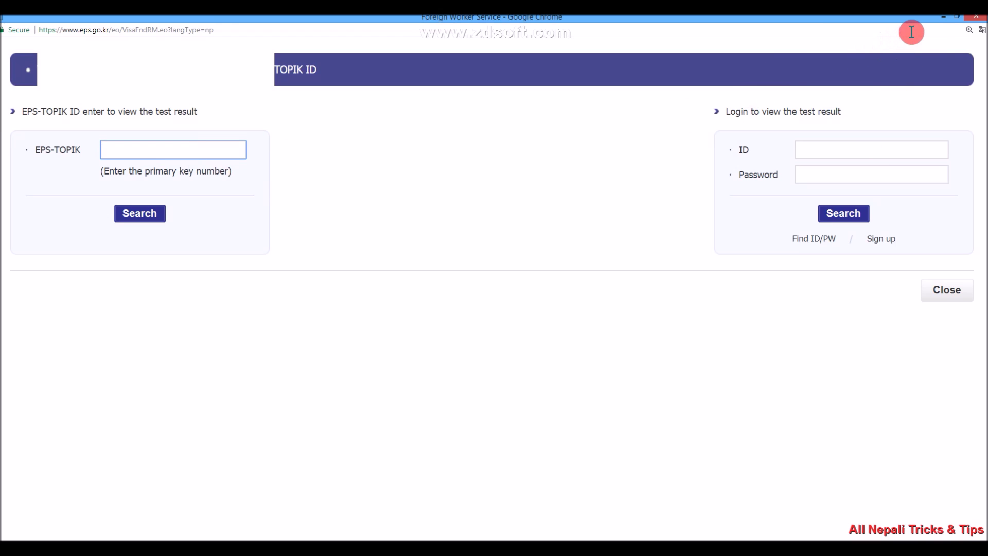
click(948, 17)
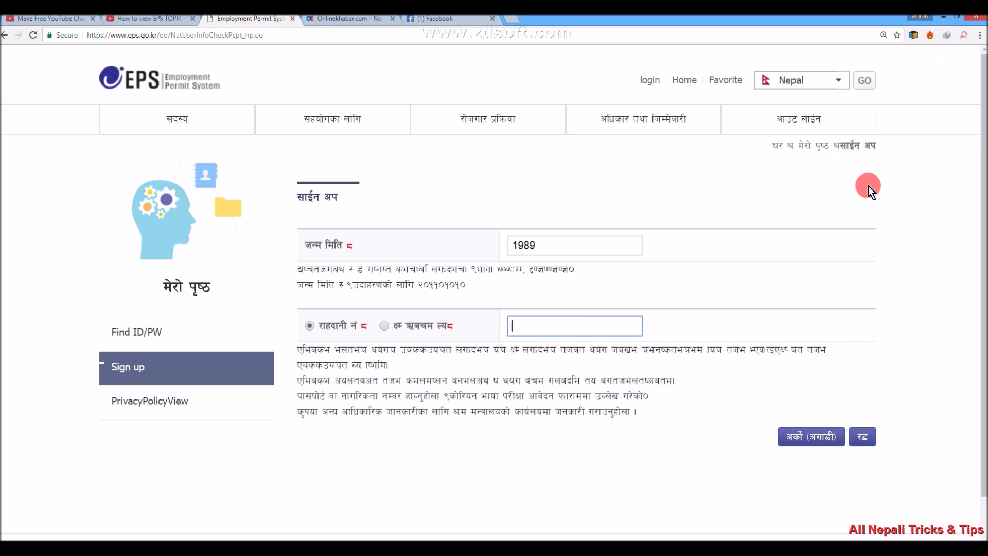
click(941, 18)
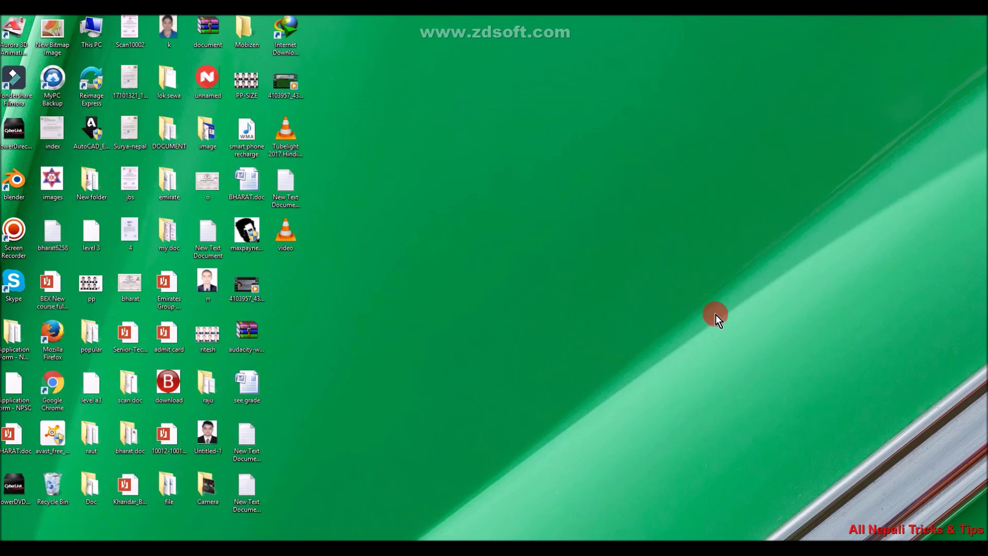